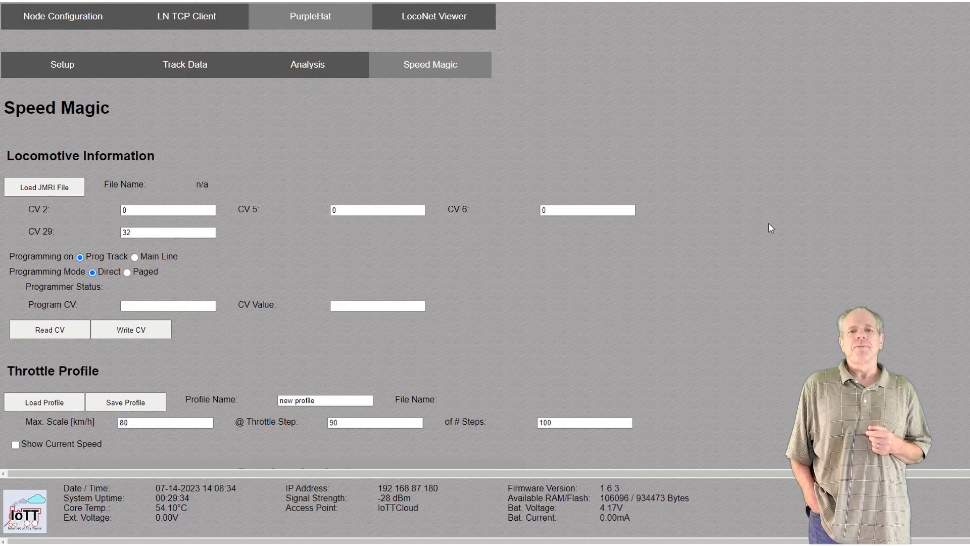
# Load locomotive 910's JMRI file 910.xml from the Desktop into Speed Magic
pyautogui.click(42, 189)
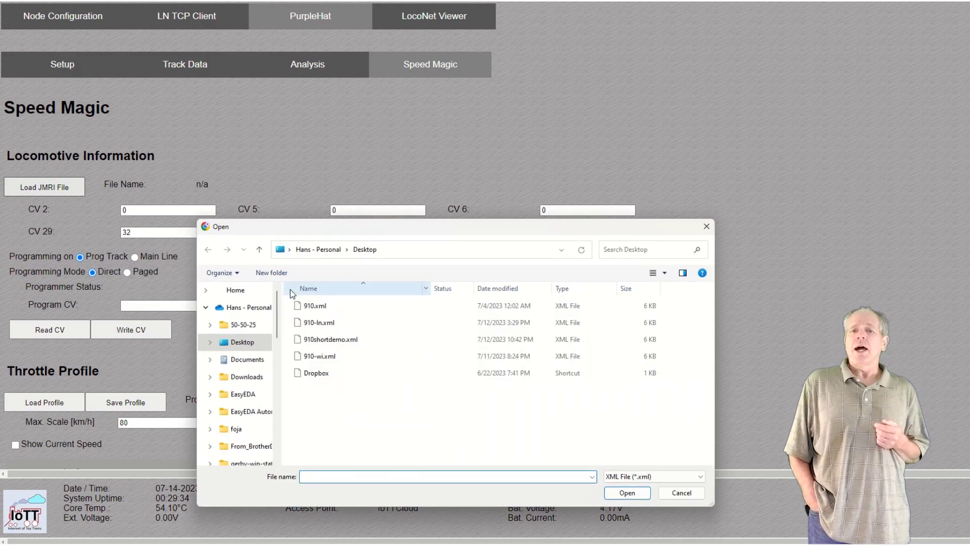
pyautogui.click(301, 307)
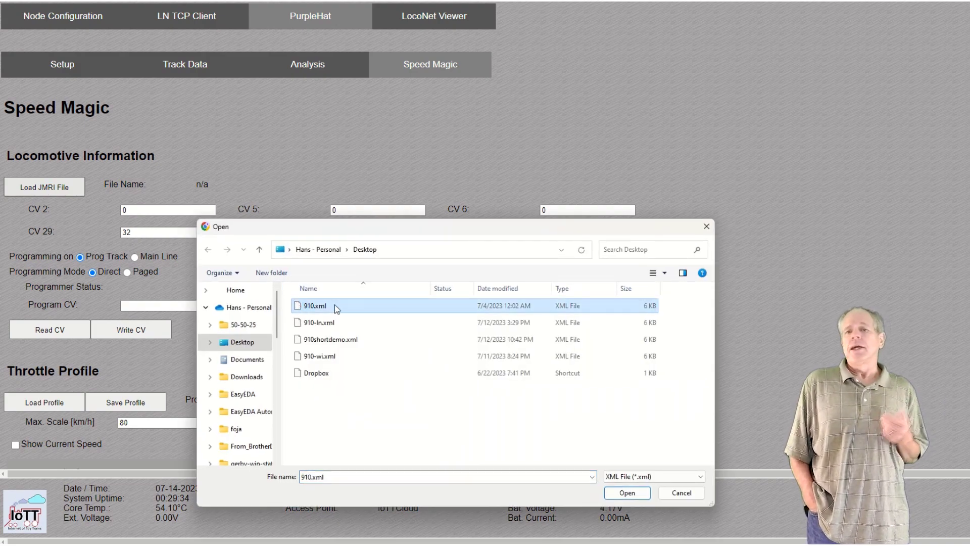
pyautogui.click(626, 493)
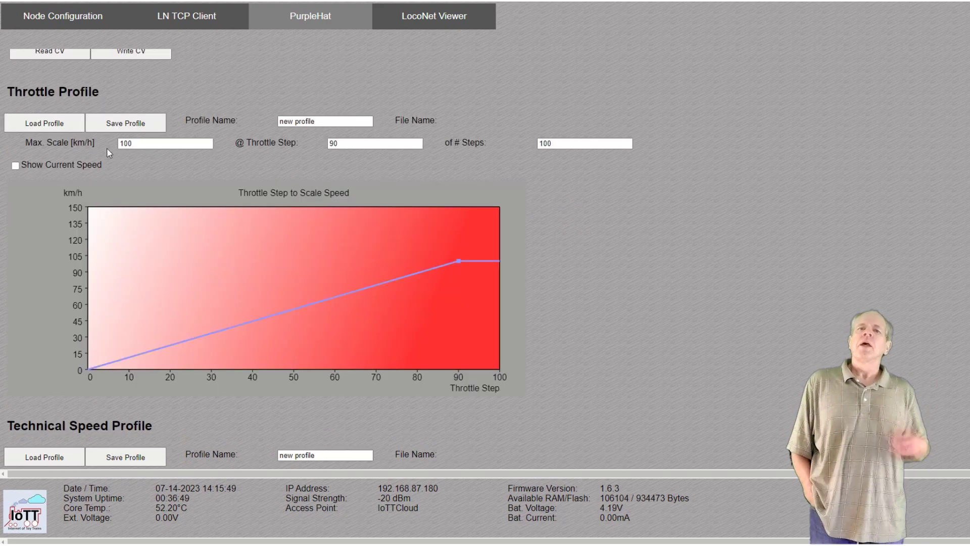
# Set Max. Scale 80 at throttle step 70, then drag the knee to 64 km/h at step 57
pyautogui.doubleClick(120, 144)
pyautogui.write('80')
pyautogui.click(168, 162)
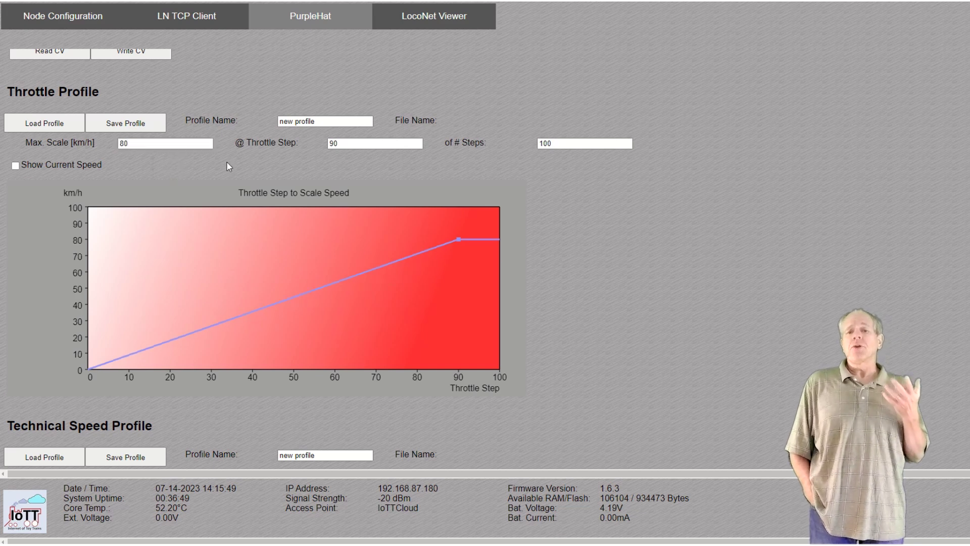
pyautogui.doubleClick(333, 143)
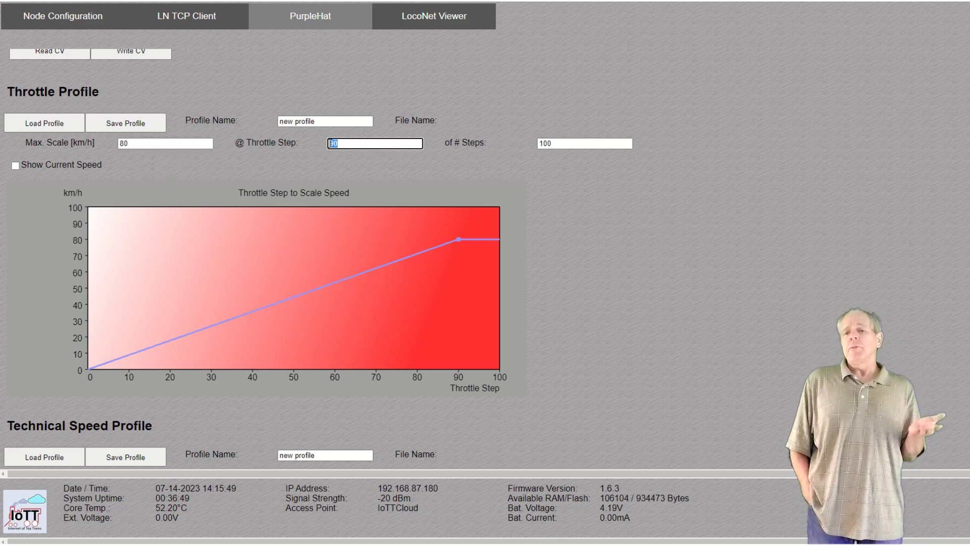
pyautogui.write('70')
pyautogui.click(286, 171)
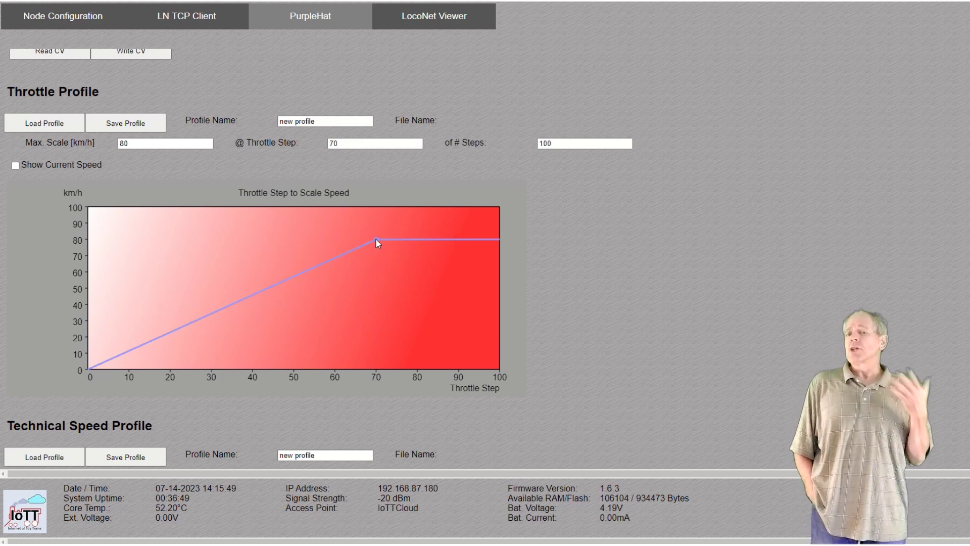
pyautogui.moveTo(376, 239)
pyautogui.mouseDown()
pyautogui.moveTo(375, 284)
pyautogui.moveTo(325, 283)
pyautogui.moveTo(323, 265)
pyautogui.mouseUp()
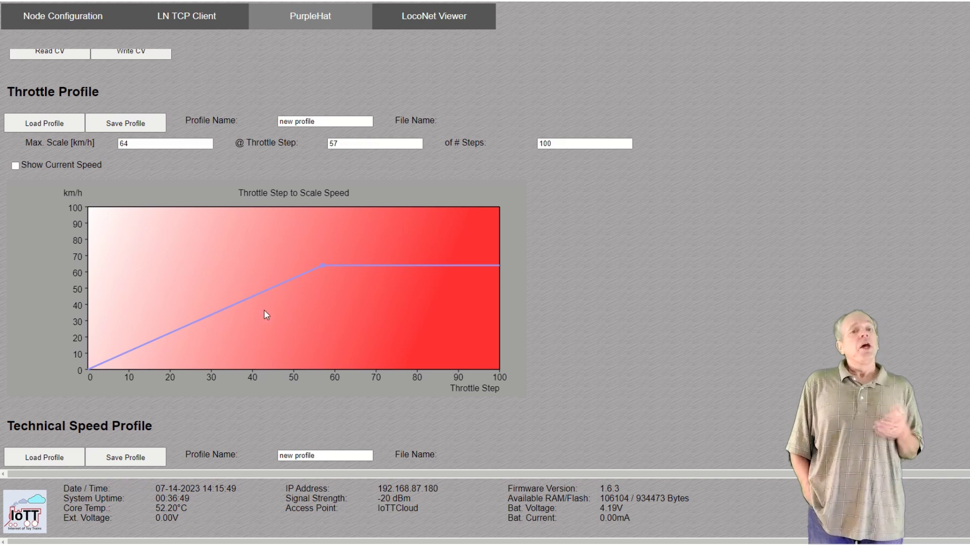
# Add a curve point and drag the points into a slow start peaking at 75 km/h at step 79
pyautogui.click(207, 316)
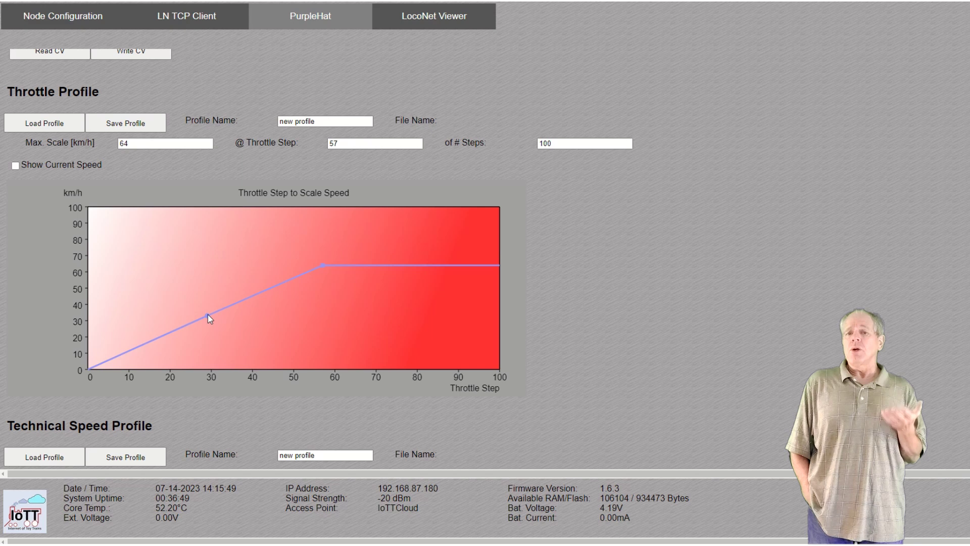
pyautogui.moveTo(208, 317)
pyautogui.mouseDown()
pyautogui.moveTo(183, 297)
pyautogui.moveTo(117, 317)
pyautogui.moveTo(116, 327)
pyautogui.mouseUp()
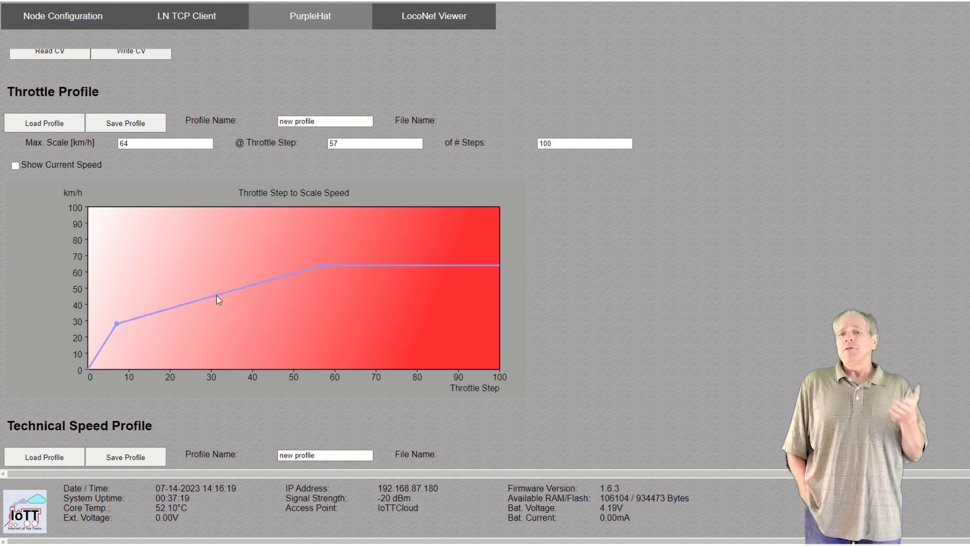
pyautogui.moveTo(216, 295)
pyautogui.mouseDown()
pyautogui.moveTo(195, 282)
pyautogui.moveTo(225, 274)
pyautogui.moveTo(214, 274)
pyautogui.mouseUp()
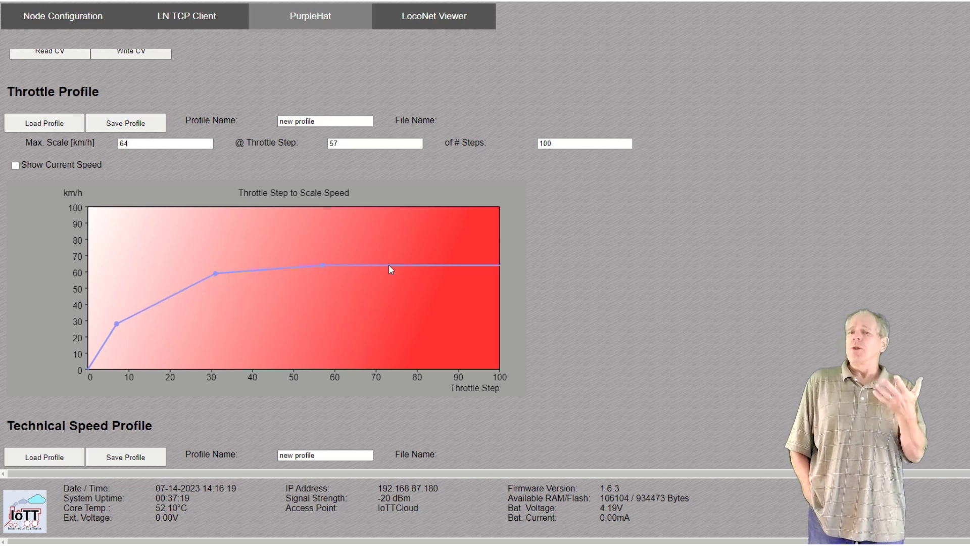
pyautogui.moveTo(322, 265); pyautogui.dragTo(322, 263)
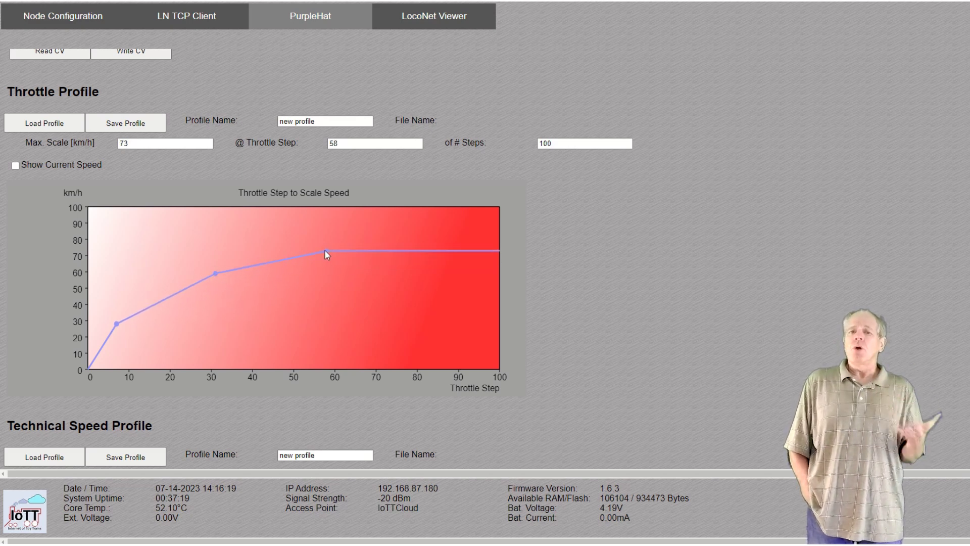
pyautogui.moveTo(324, 250); pyautogui.dragTo(323, 246)
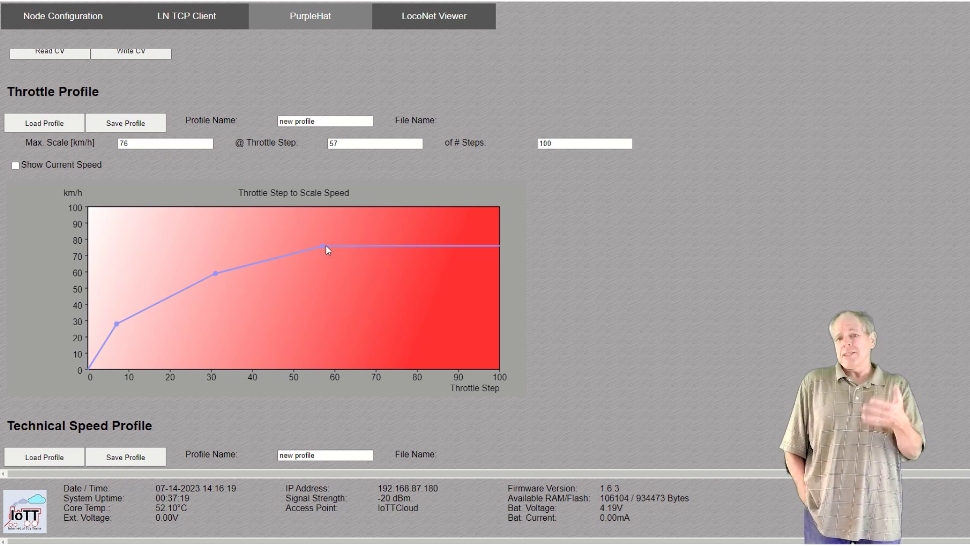
pyautogui.moveTo(323, 245); pyautogui.dragTo(402, 247)
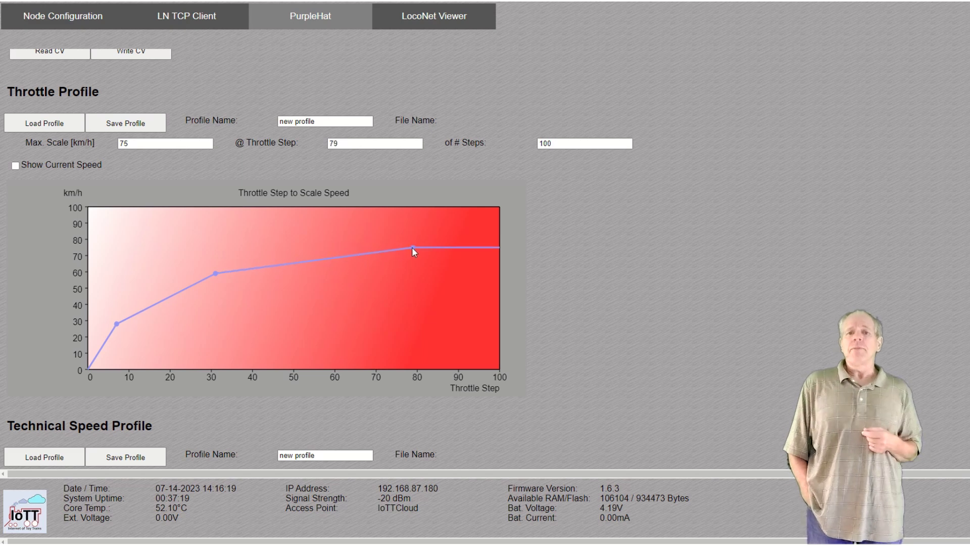
pyautogui.moveTo(216, 273)
pyautogui.mouseDown()
pyautogui.moveTo(356, 314)
pyautogui.moveTo(296, 320)
pyautogui.moveTo(318, 311)
pyautogui.mouseUp()
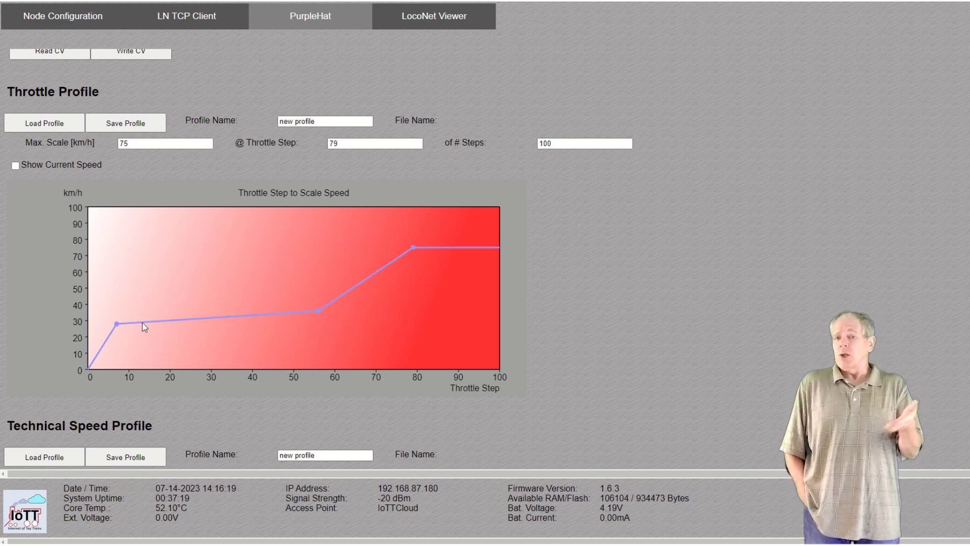
pyautogui.moveTo(117, 322); pyautogui.dragTo(235, 350)
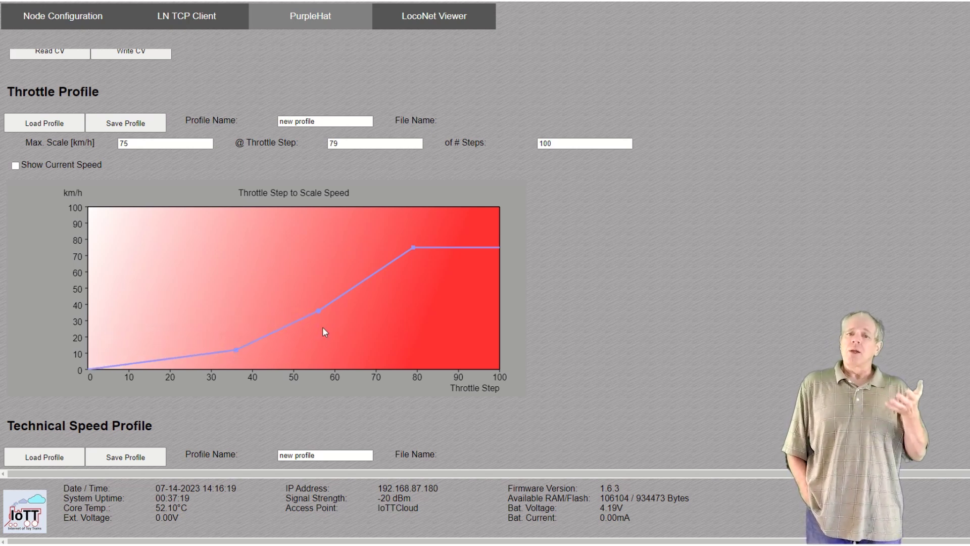
pyautogui.moveTo(320, 310)
pyautogui.mouseDown()
pyautogui.moveTo(338, 296)
pyautogui.moveTo(346, 307)
pyautogui.mouseUp()
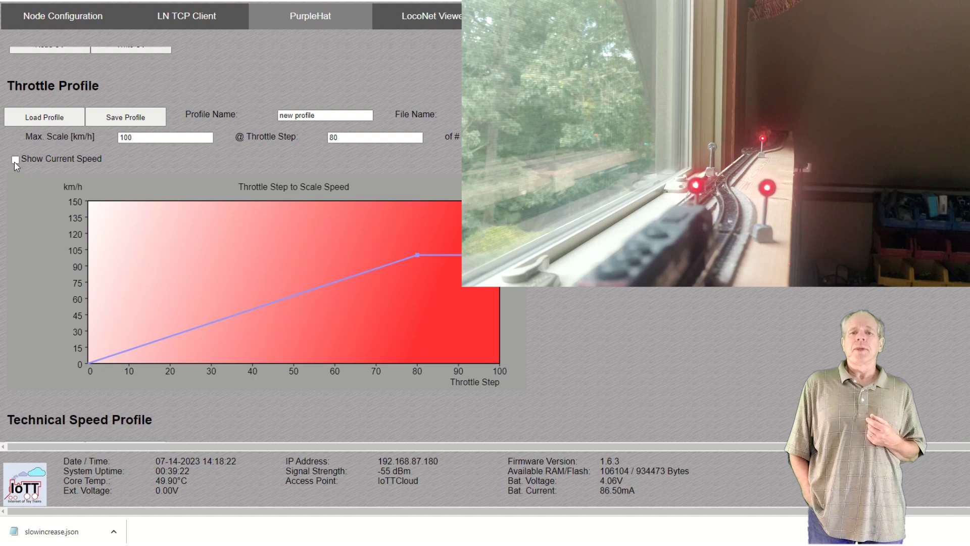
# Enable Show Current Speed to plot the running locomotive at about 45 km/h near step 40
pyautogui.click(15, 160)
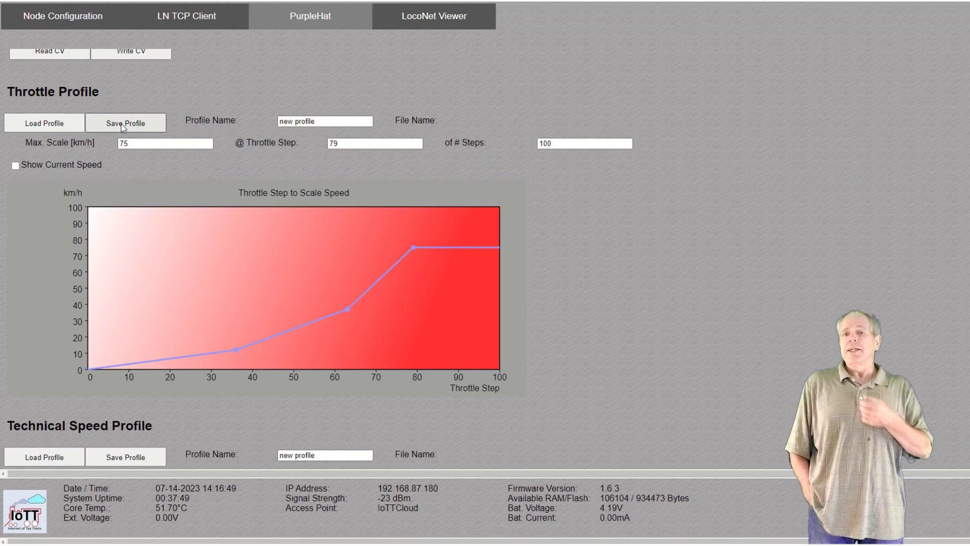
# Save the throttle profile under the file name slowincrease.json, replacing the default undefined name
pyautogui.click(123, 125)
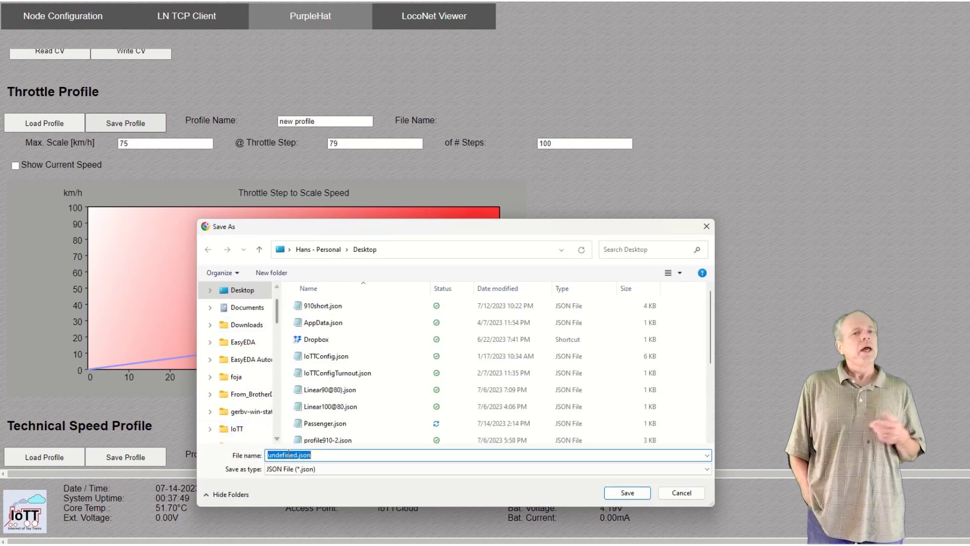
pyautogui.click(297, 455)
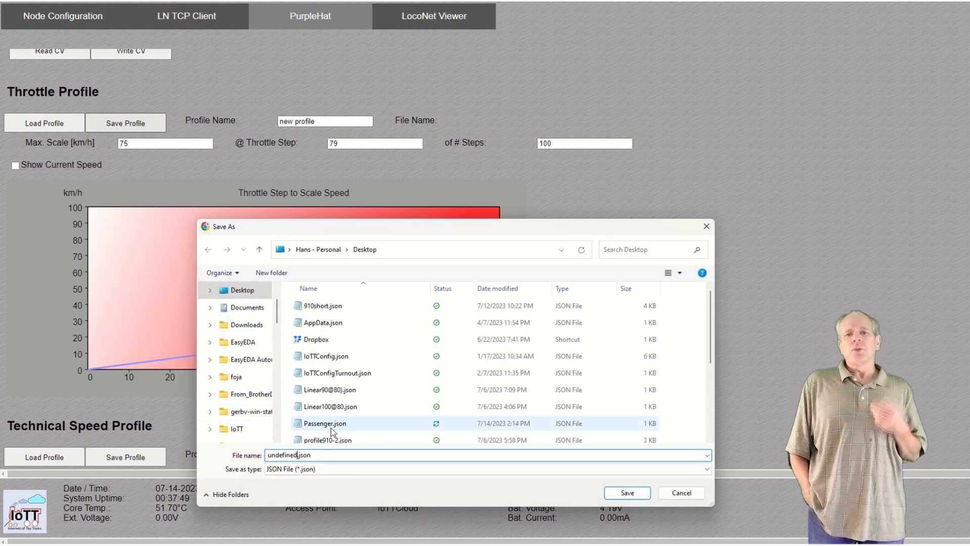
pyautogui.press('BackSpace')
pyautogui.press('BackSpace')
pyautogui.press('BackSpace')
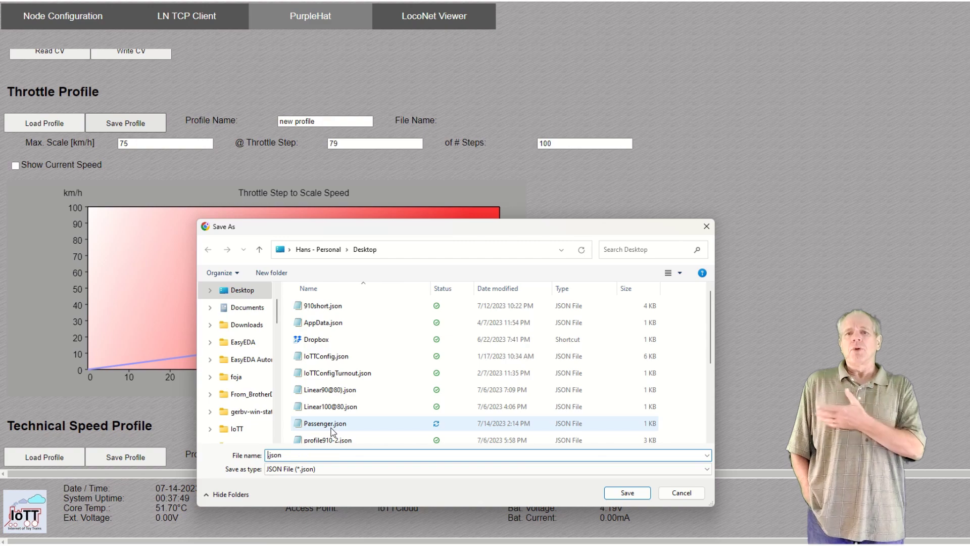
pyautogui.write('slow')
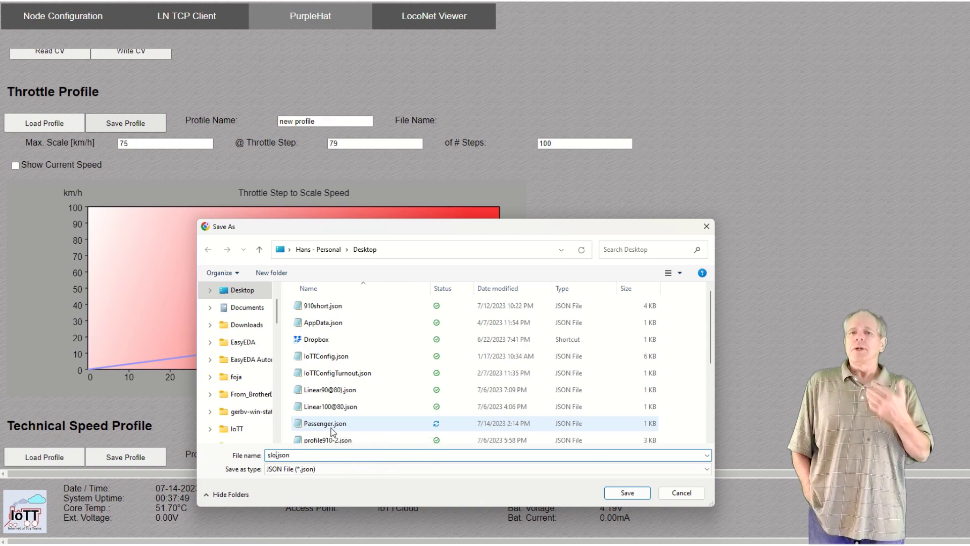
pyautogui.write('increa')
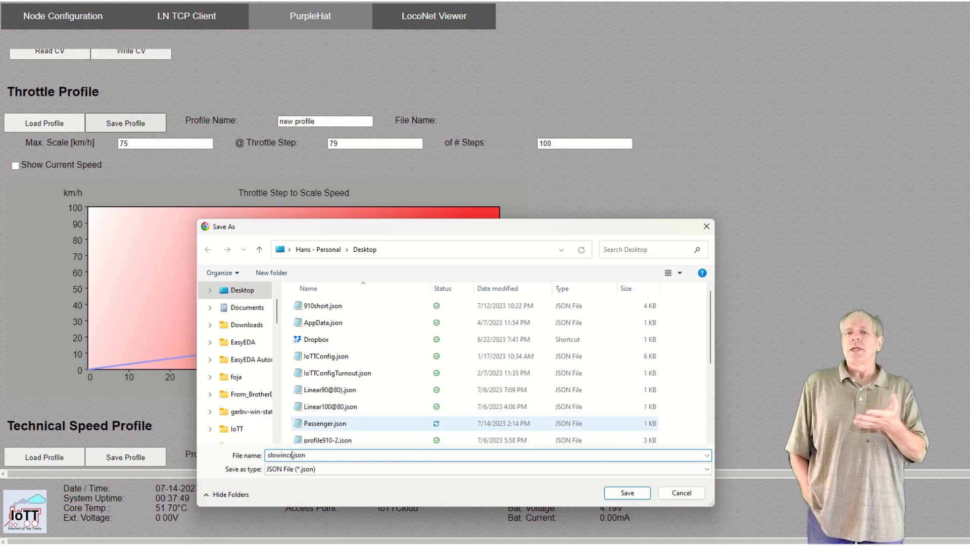
pyautogui.write('se')
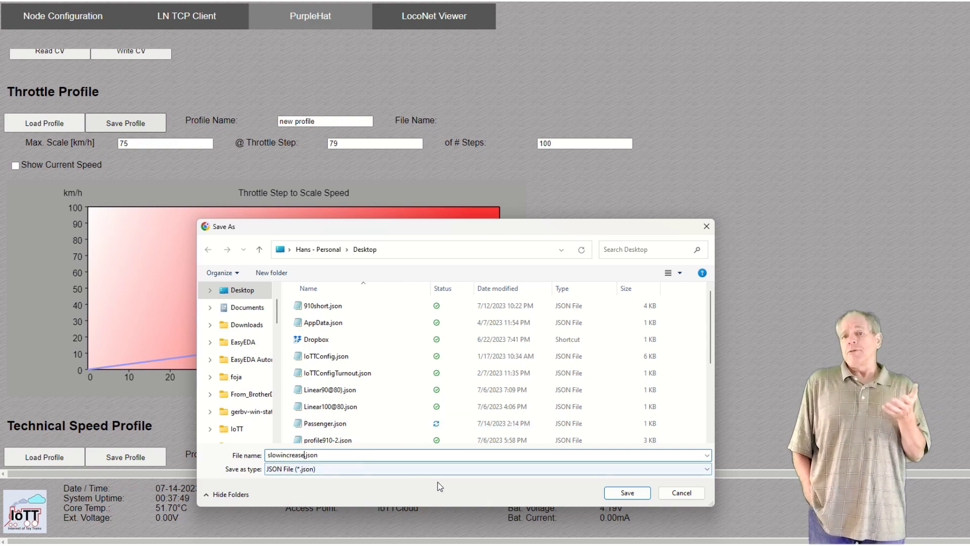
pyautogui.click(619, 494)
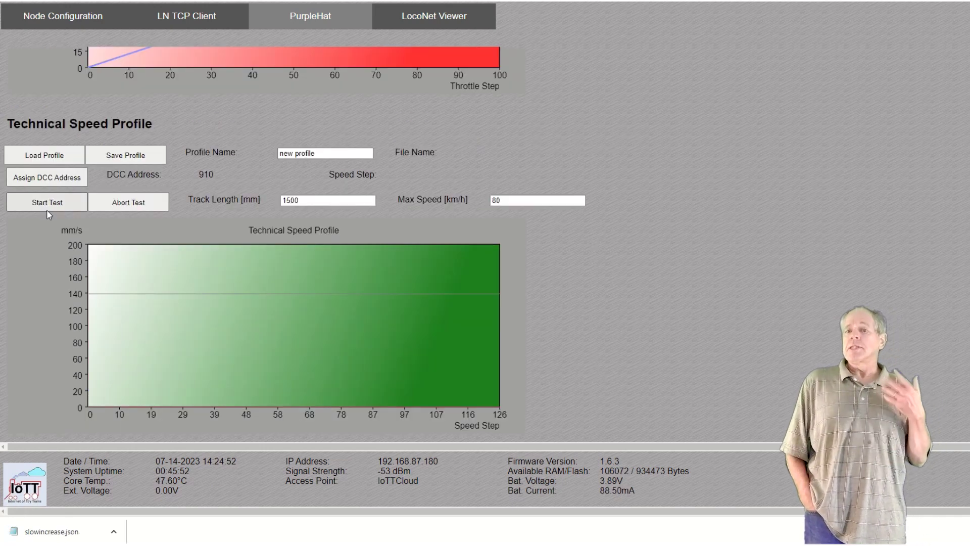
# Run the Technical Speed Profile test until both measured speed curves are charted
pyautogui.click(47, 205)
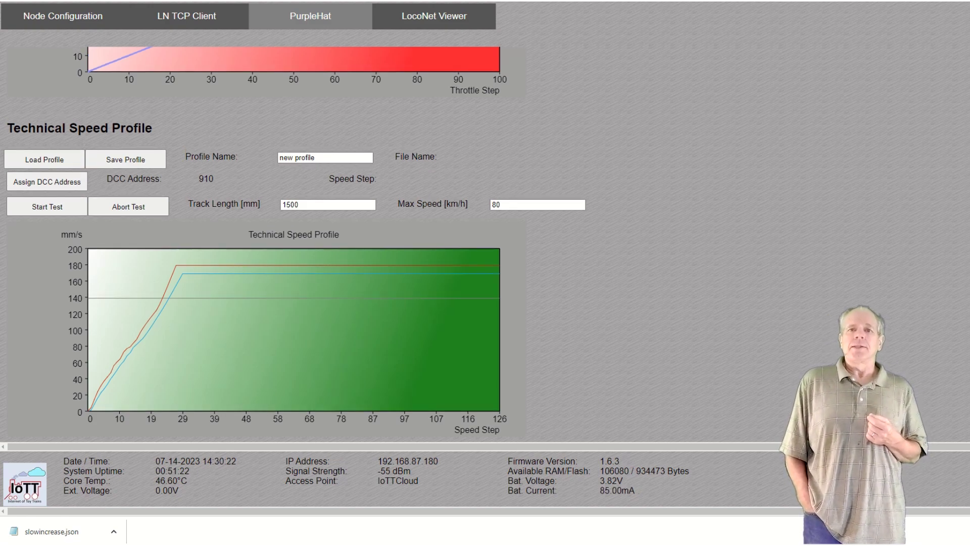
# Scroll down to Speed Table Settings to view the generated CV curve for entries 0–28
pyautogui.scroll(-5, 293, 243)
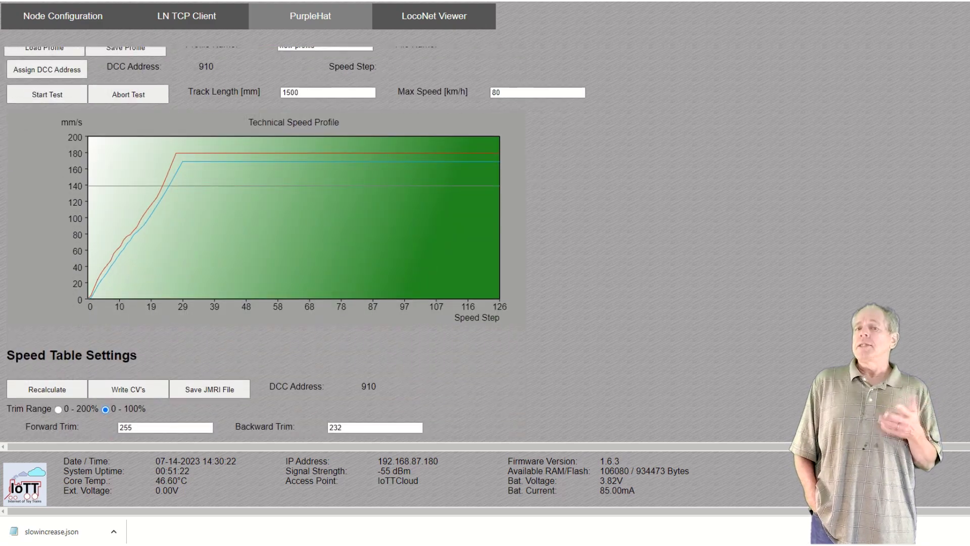
pyautogui.scroll(-2, 257, 242)
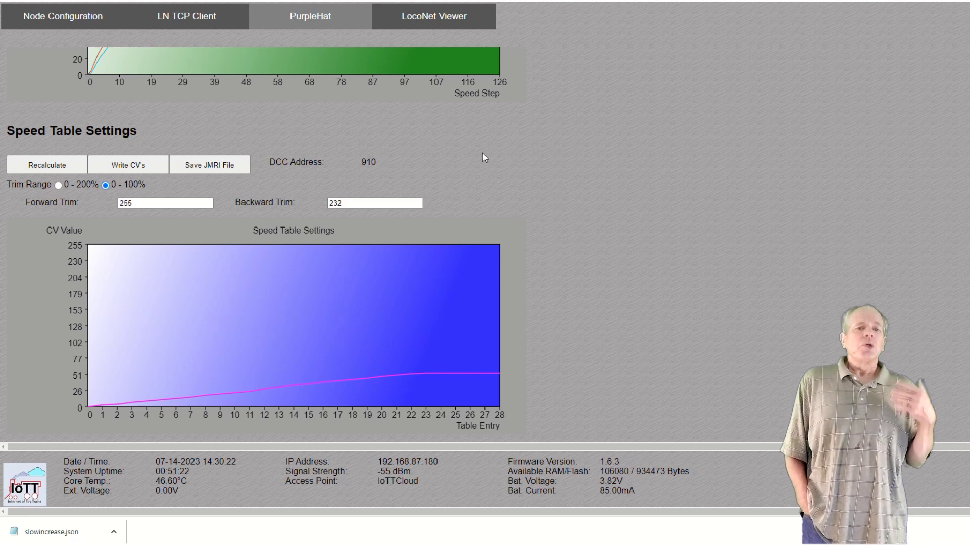
# Save the speed table as 910 (1).xml, choose Main Line programming, and write the CVs
pyautogui.click(212, 167)
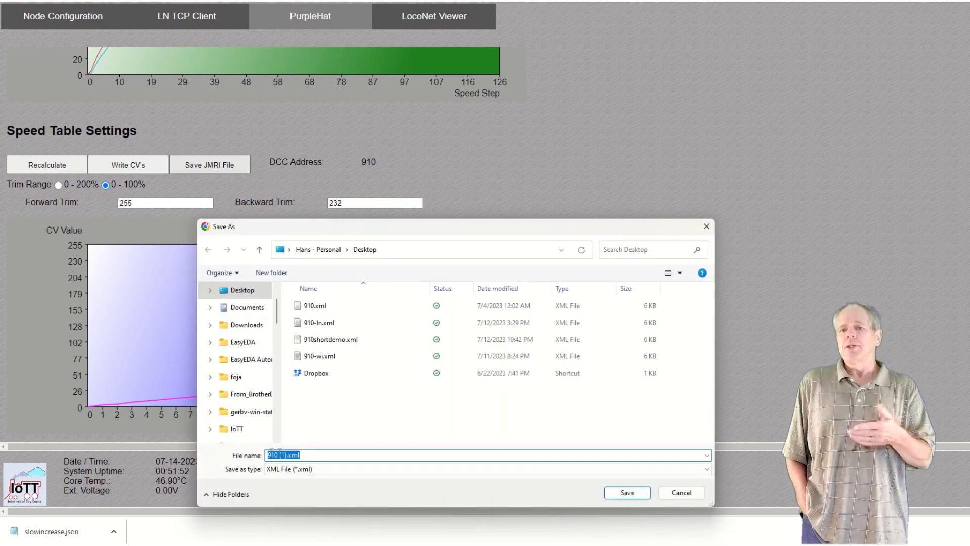
pyautogui.click(625, 492)
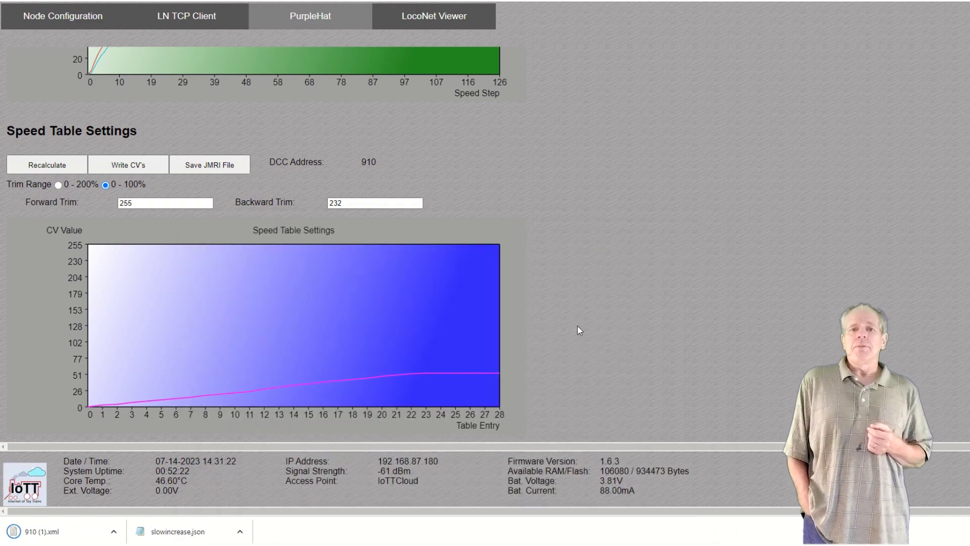
pyautogui.scroll(15, 580, 332)
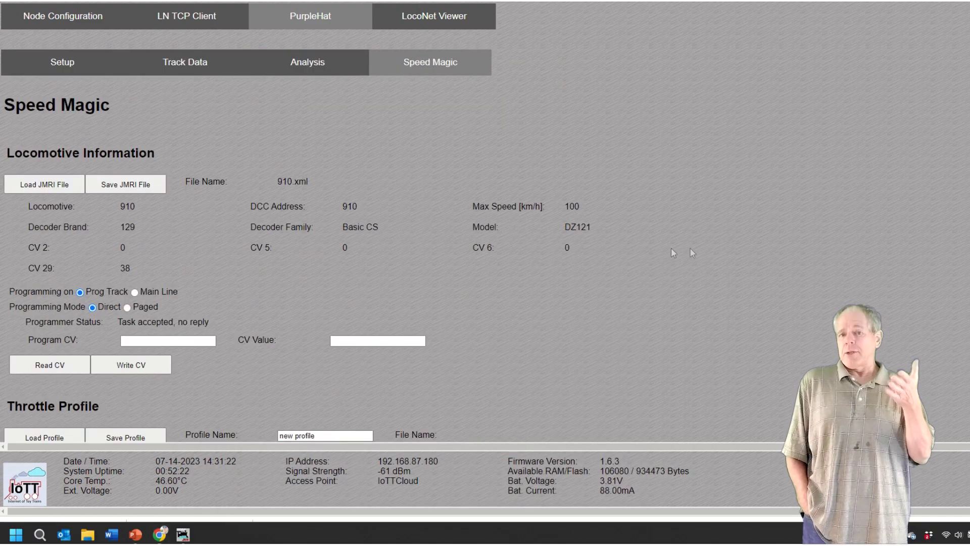
pyautogui.click(134, 293)
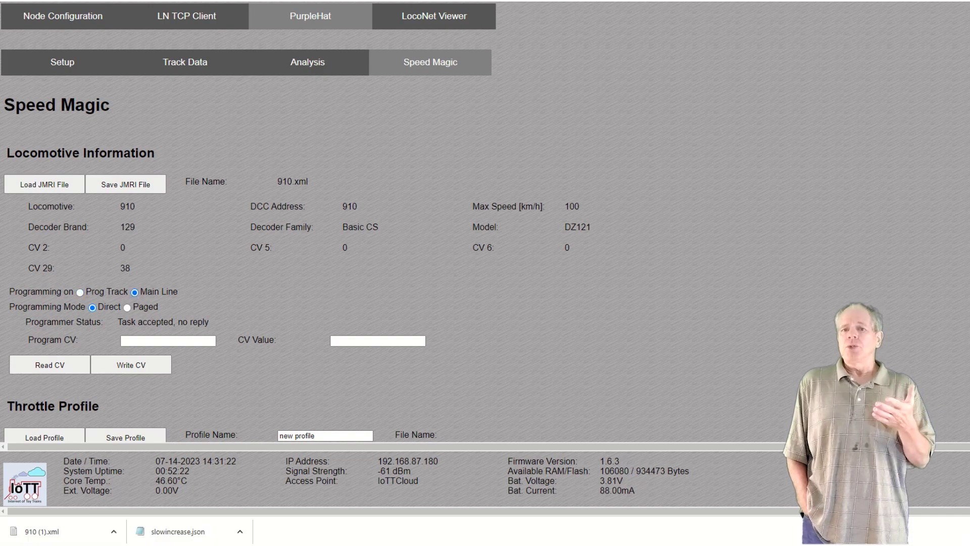
pyautogui.scroll(-15, 4, 245)
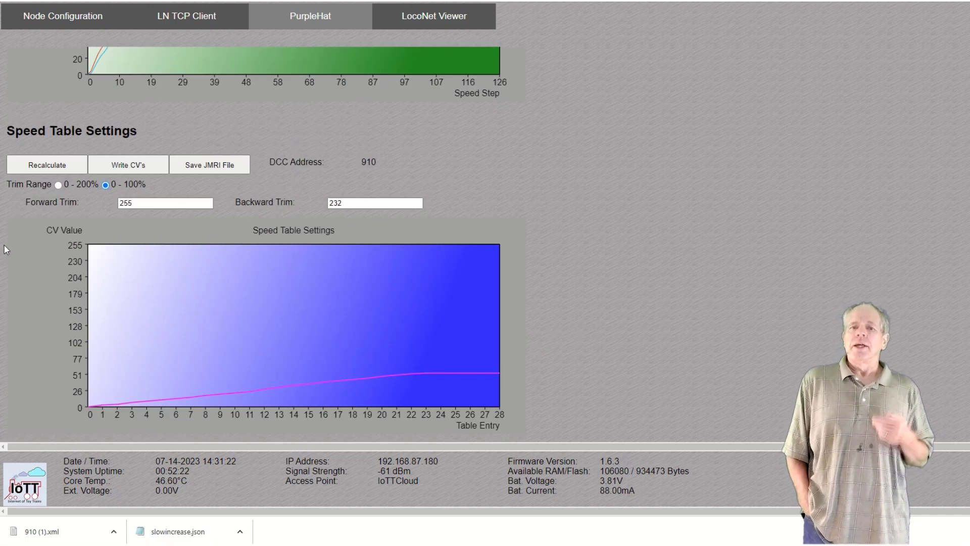
pyautogui.click(130, 170)
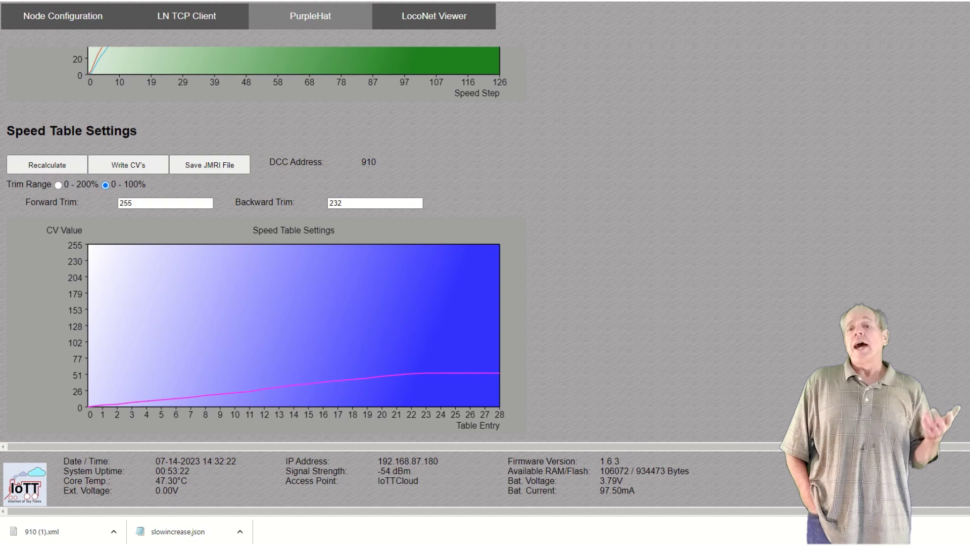
# Scroll up once the speed table CVs and trims 255/232 are written to decoder 910
pyautogui.scroll(10, 256, 241)
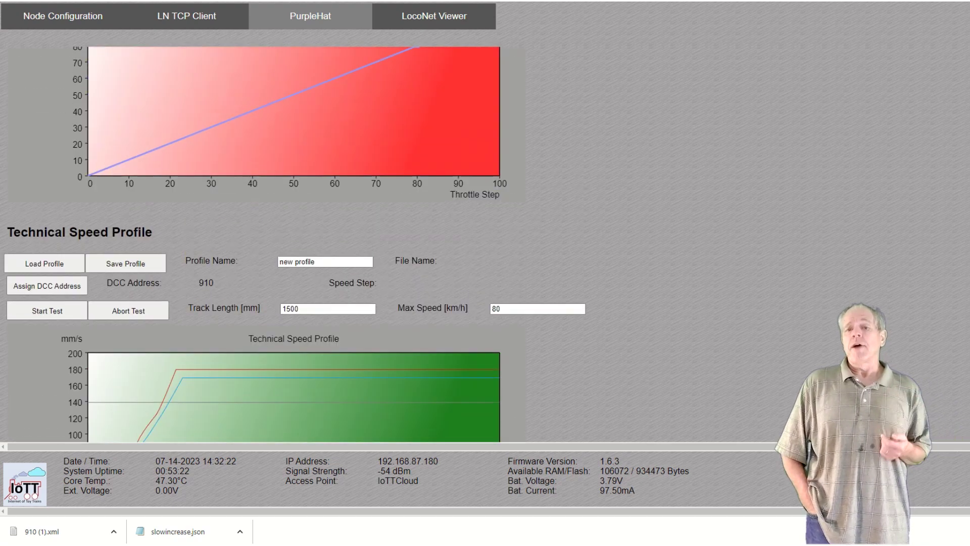
# Scroll up to the Throttle Profile chart, a linear ramp reaching 100 km/h at step 90
pyautogui.scroll(5, 731, 259)
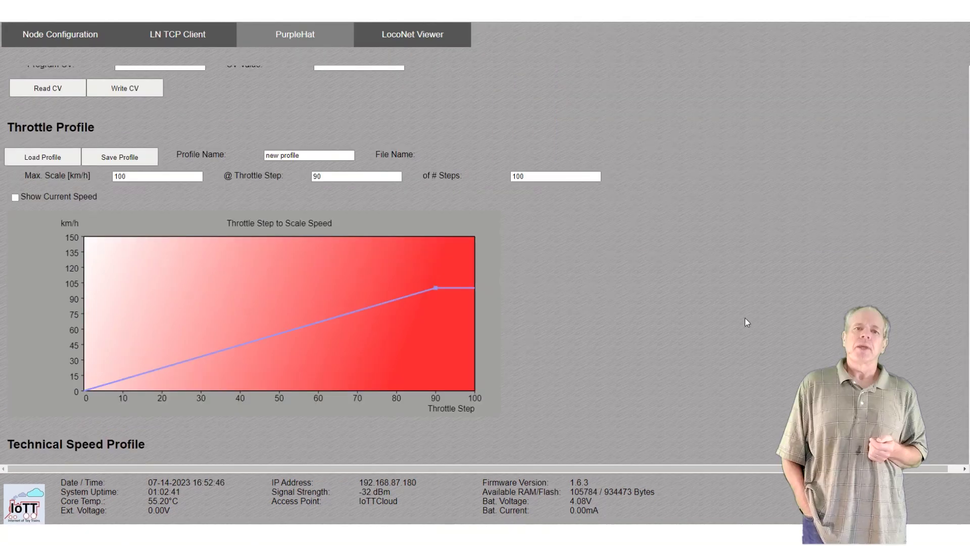
# Reload slowincrease.json (75 km/h at step 79) and rewrite the speed table CVs to the decoder
pyautogui.click(50, 159)
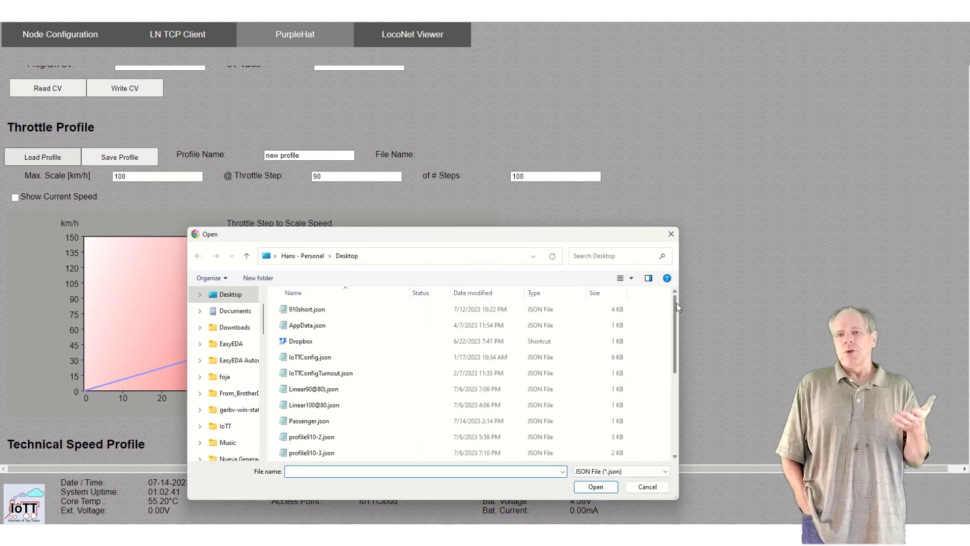
pyautogui.moveTo(677, 305); pyautogui.dragTo(666, 389)
pyautogui.click(318, 422)
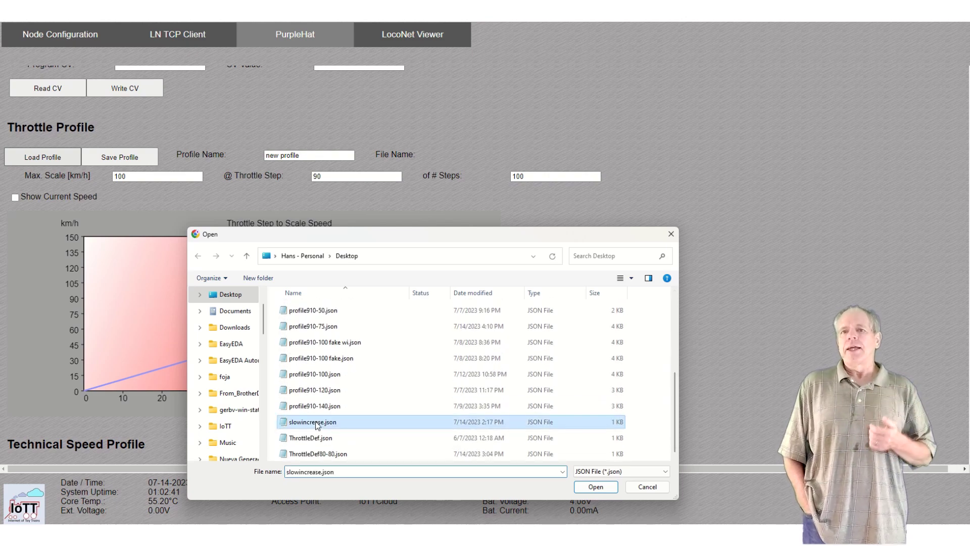
pyautogui.click(595, 486)
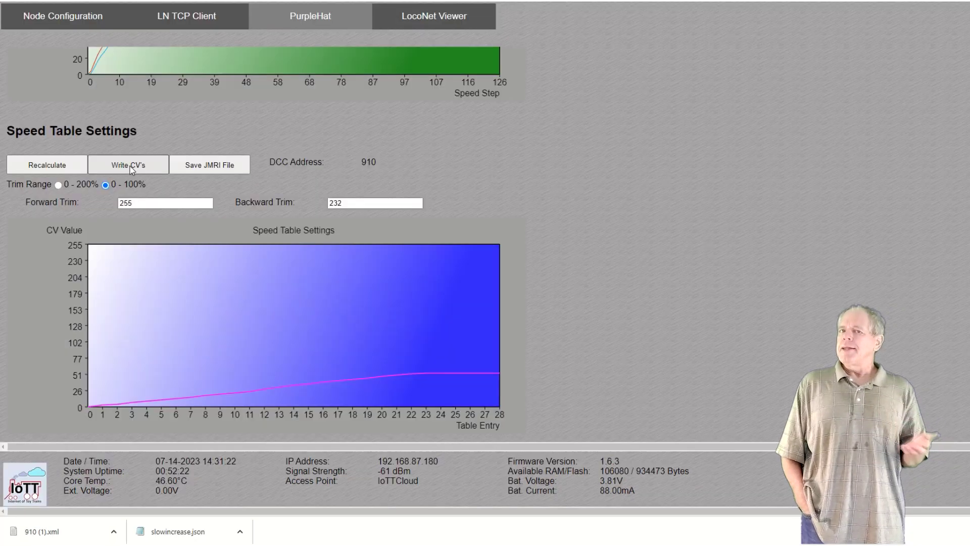
pyautogui.click(128, 165)
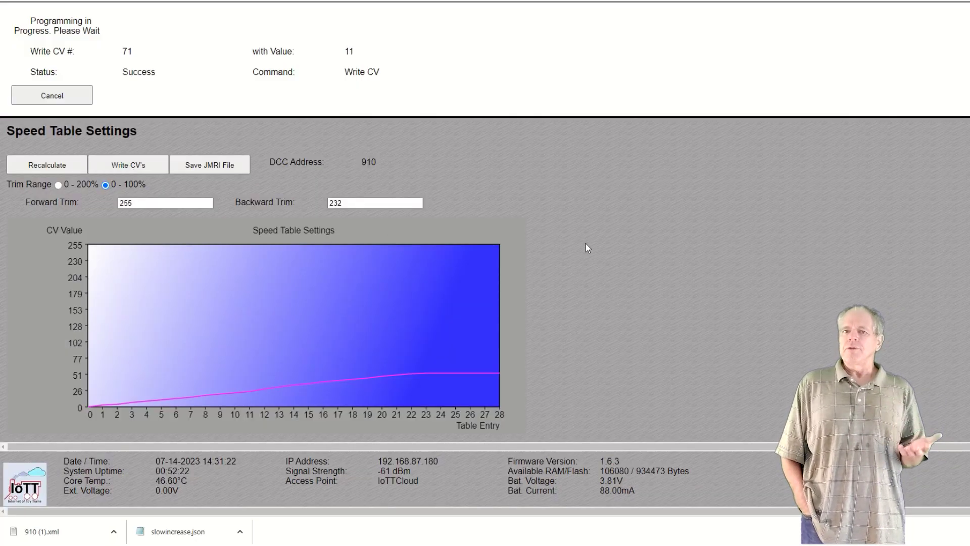